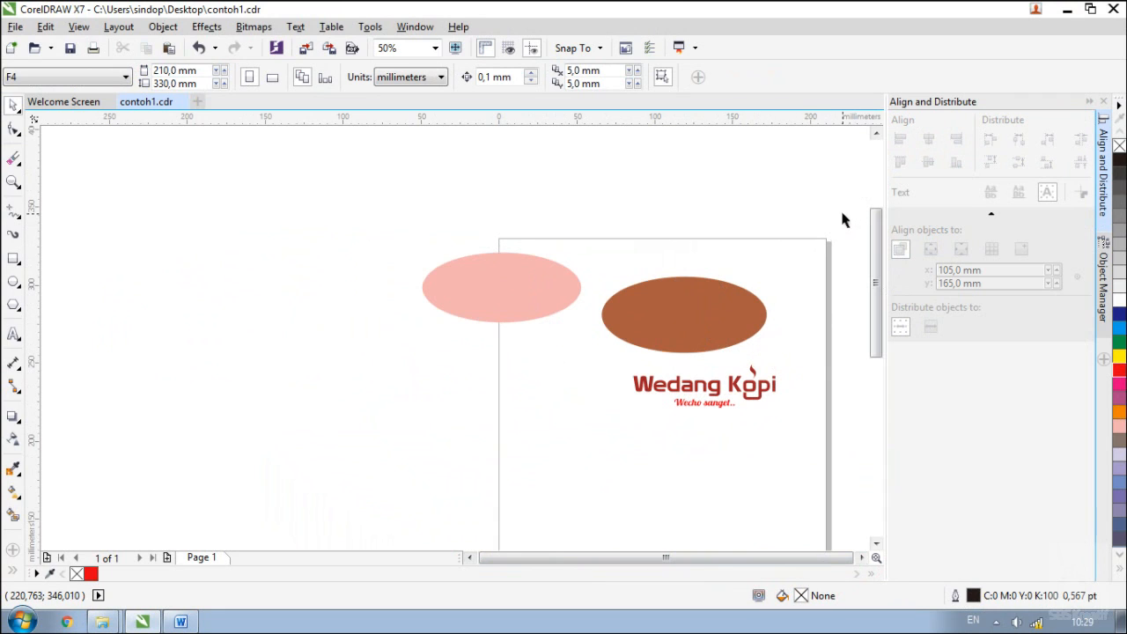
Centre the brown ellipse and both texts horizontally on one another, then try aligning their top edges and their bottom edges.
left_click_drag(841, 214, 553, 470)
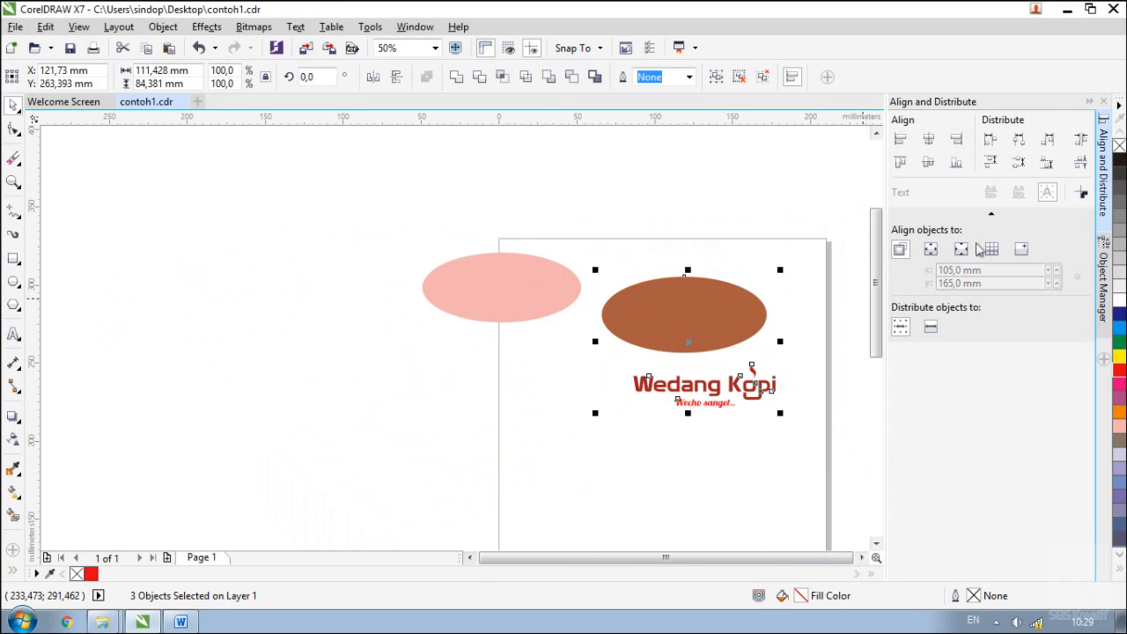
left_click(929, 139)
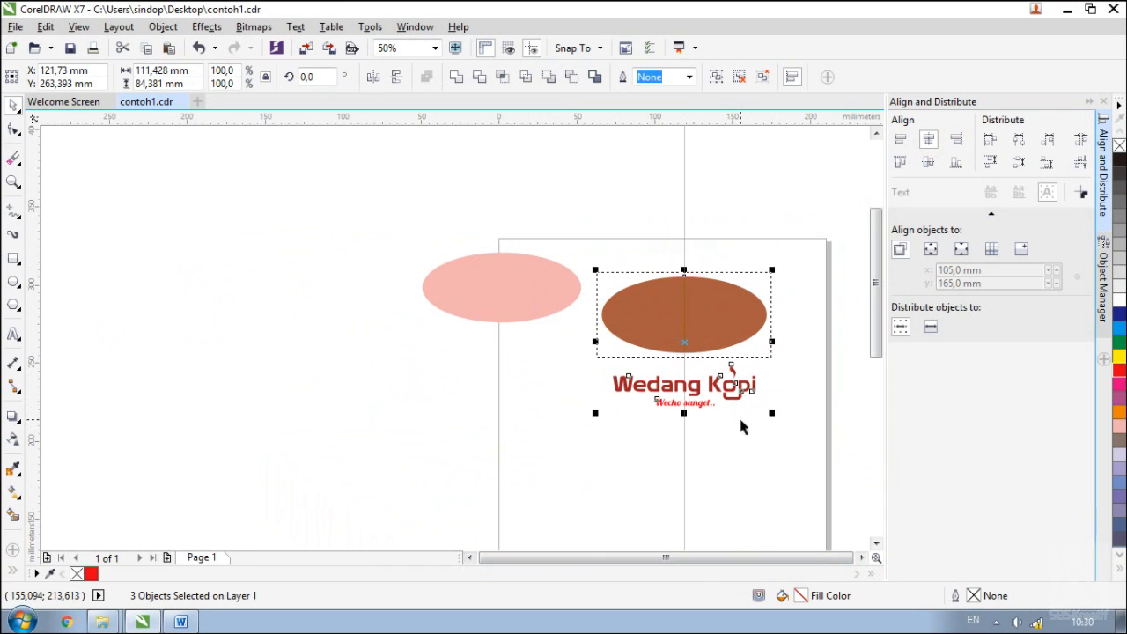
left_click(900, 168)
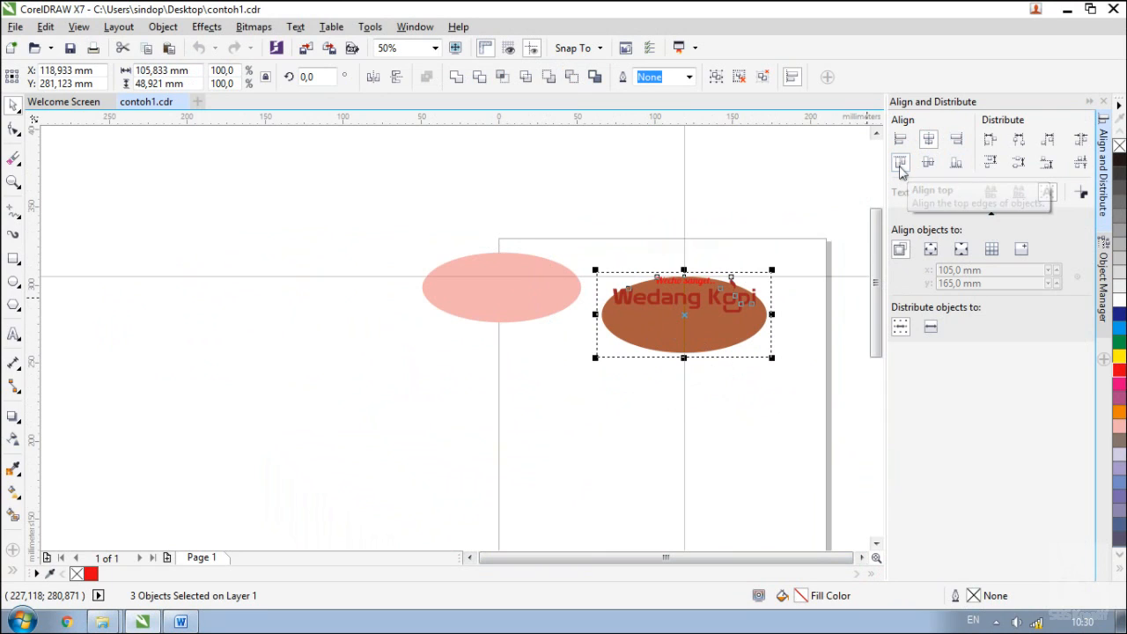
left_click(956, 165)
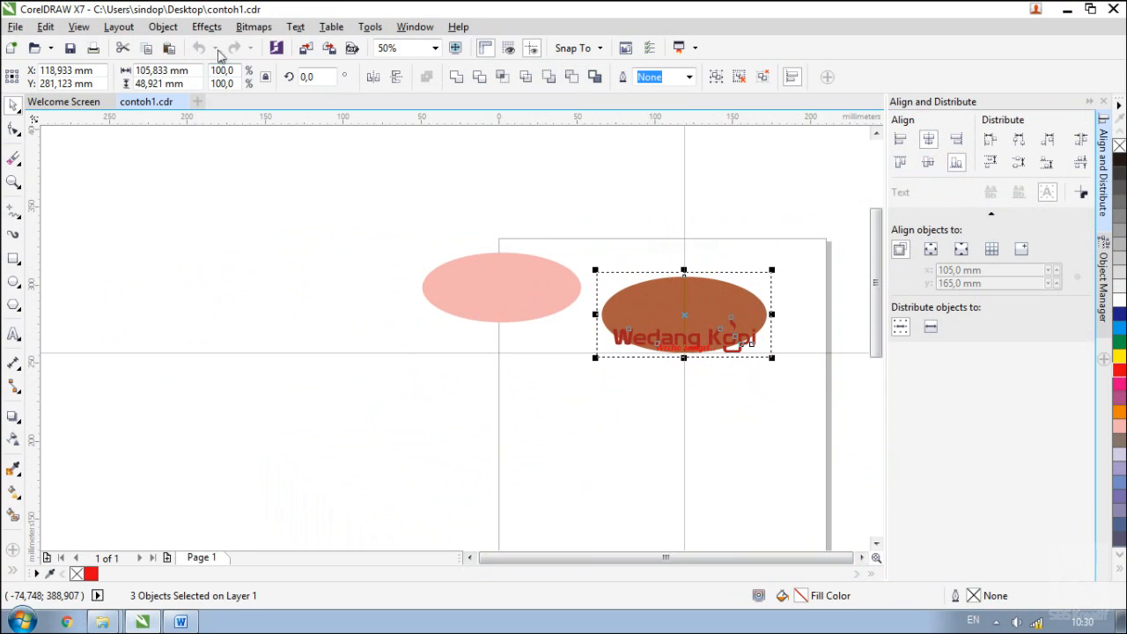
Move the "Wedang Kopi" and "Wecho sanget.." texts below the brown ellipse, clear of its lower edge.
left_click(611, 398)
left_click_drag(691, 362, 698, 452)
left_click(686, 458)
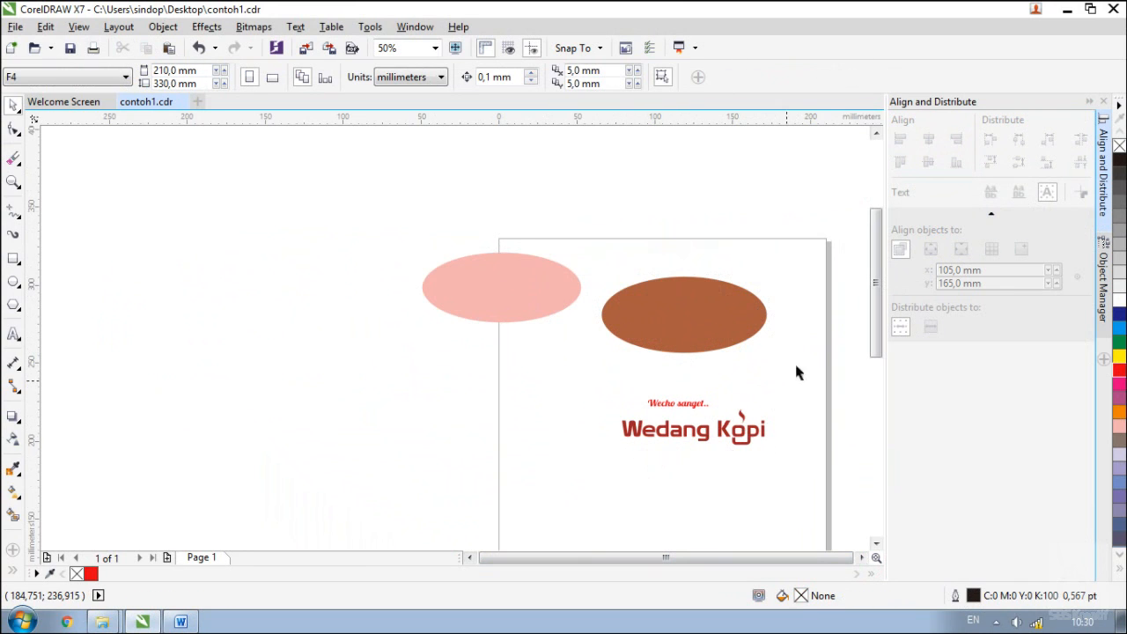
Distribute the brown ellipse and the two texts vertically, comparing spacing by top edges and finishing with even spacing by centres.
left_click_drag(564, 203, 789, 486)
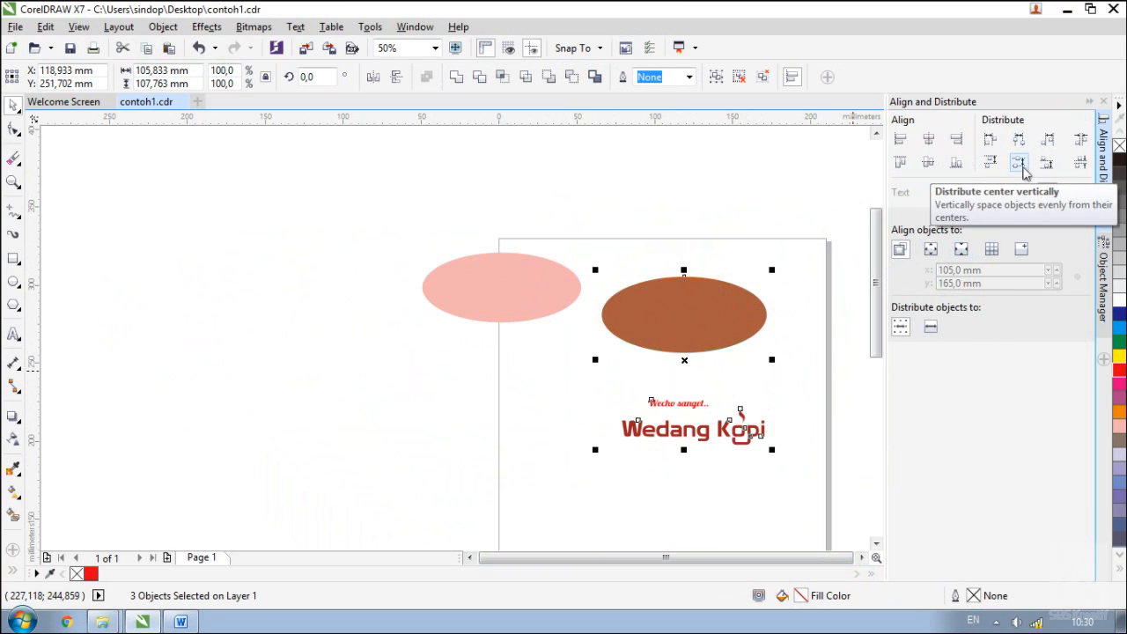
left_click(1023, 170)
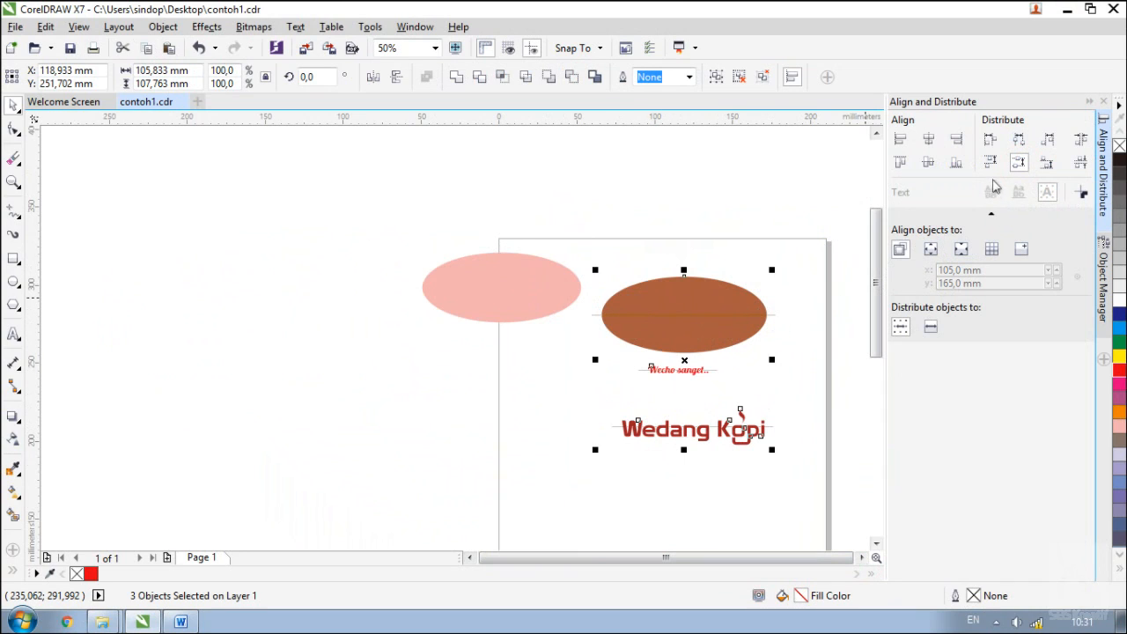
left_click(991, 162)
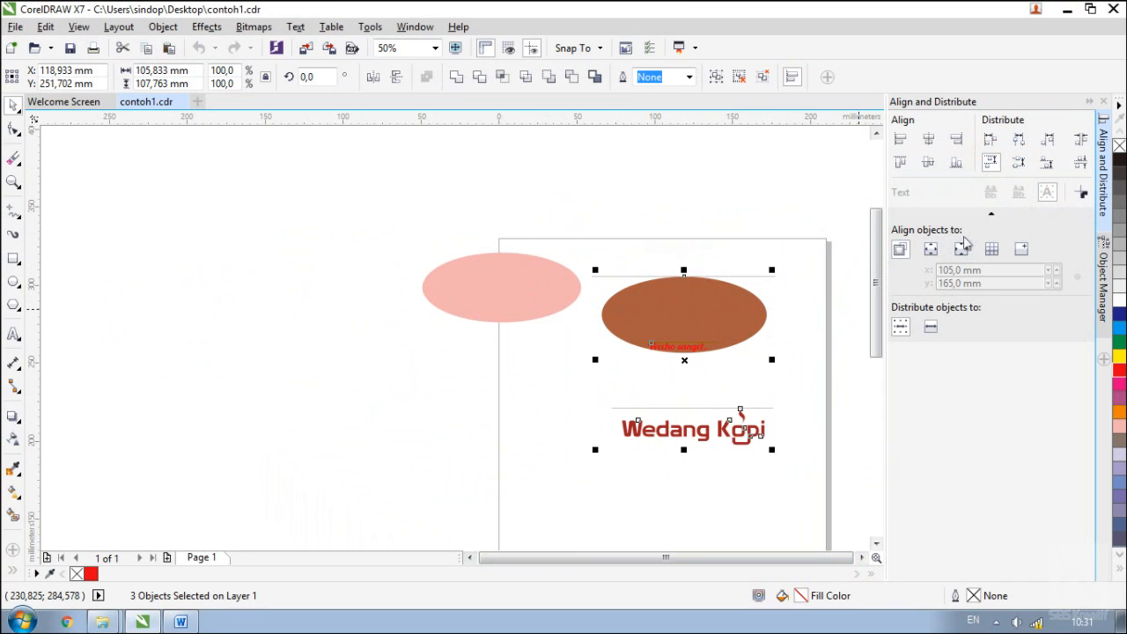
left_click(1019, 171)
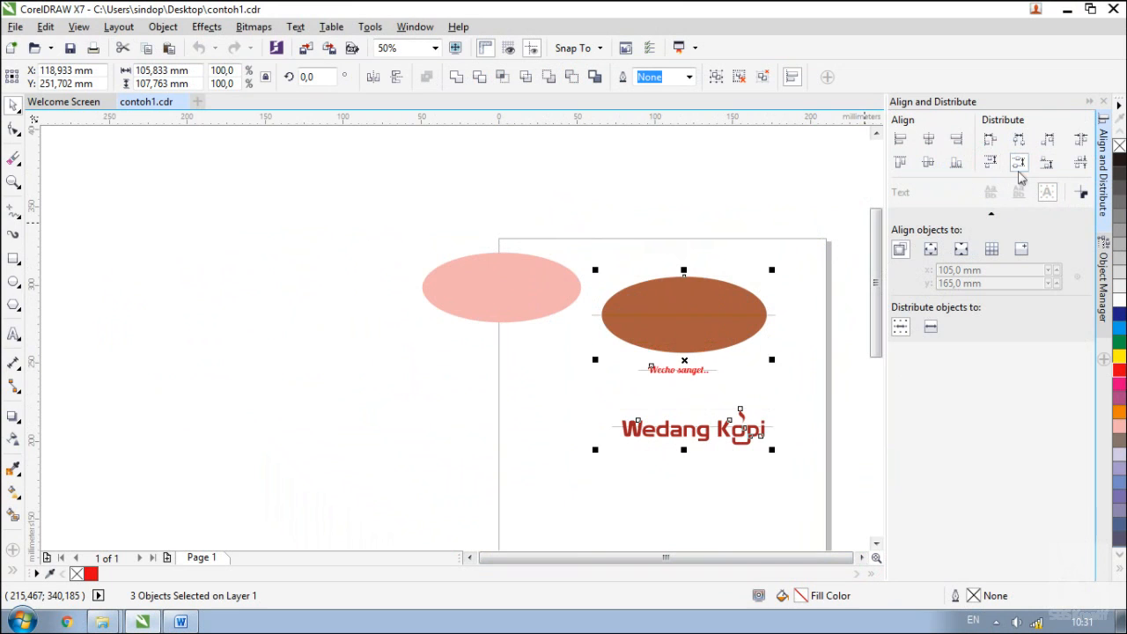
Move the "Wedang Kopi" lettering up to just below the "Wecho sanget.." tagline.
left_click(714, 485)
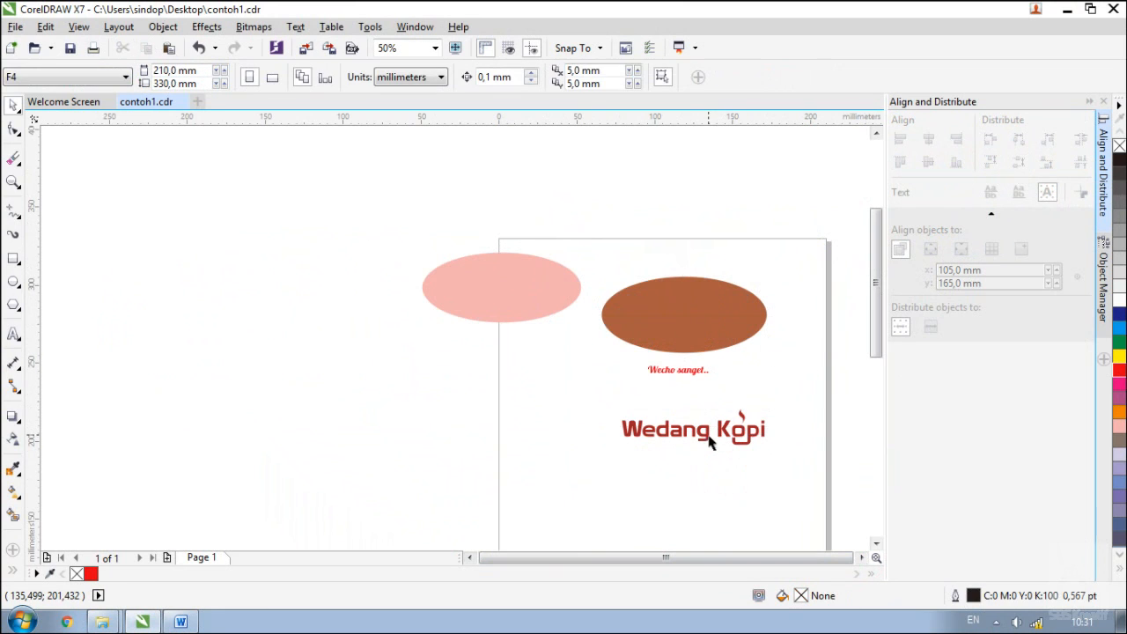
left_click_drag(712, 443, 713, 409)
left_click(662, 445)
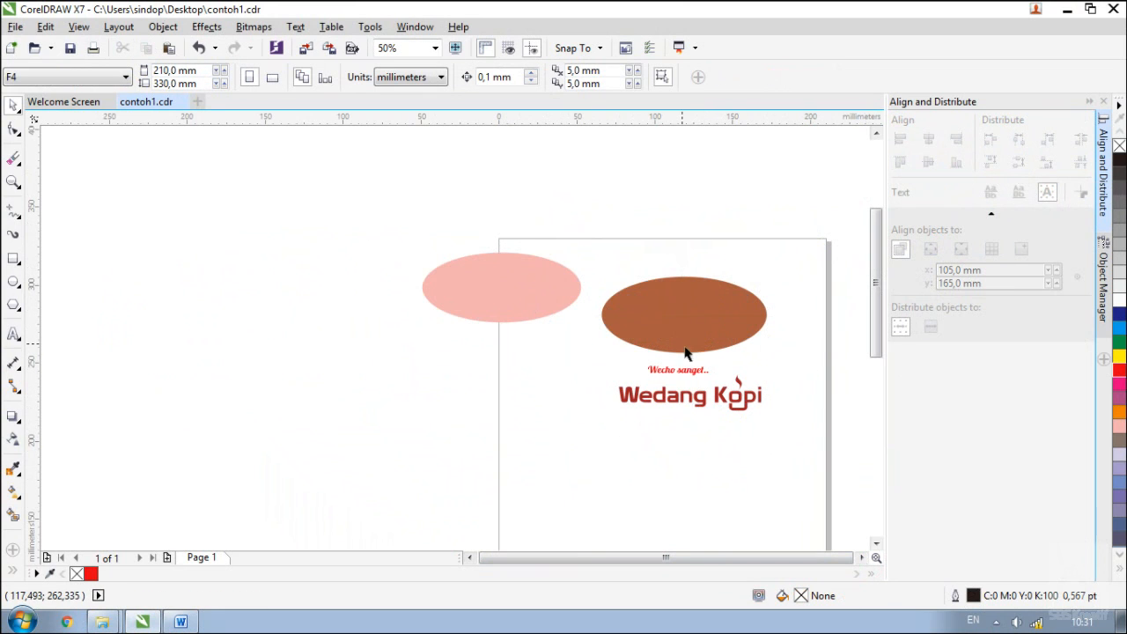
Align the pink ellipse to the brown ellipse, centred both horizontally and vertically.
left_click(496, 284)
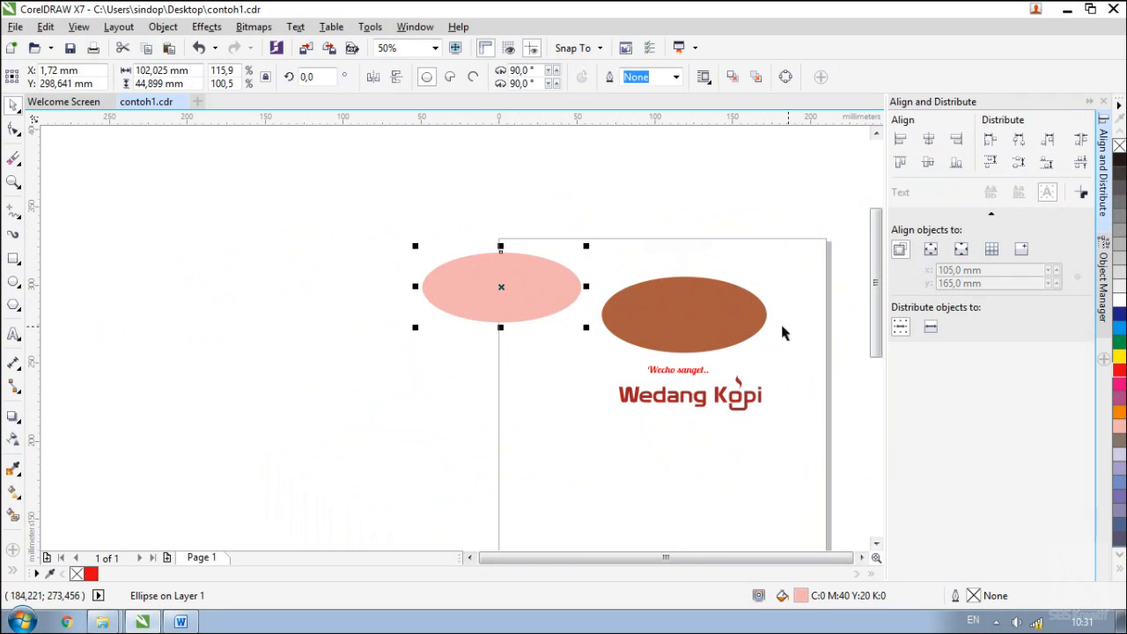
left_click(666, 321, "shift")
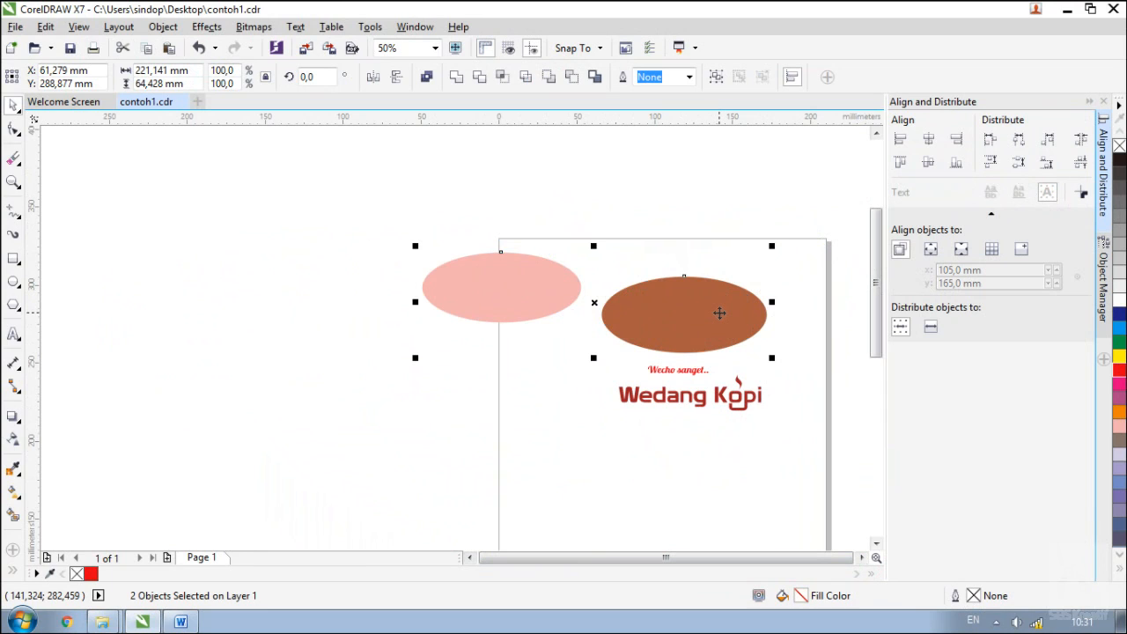
left_click(930, 140)
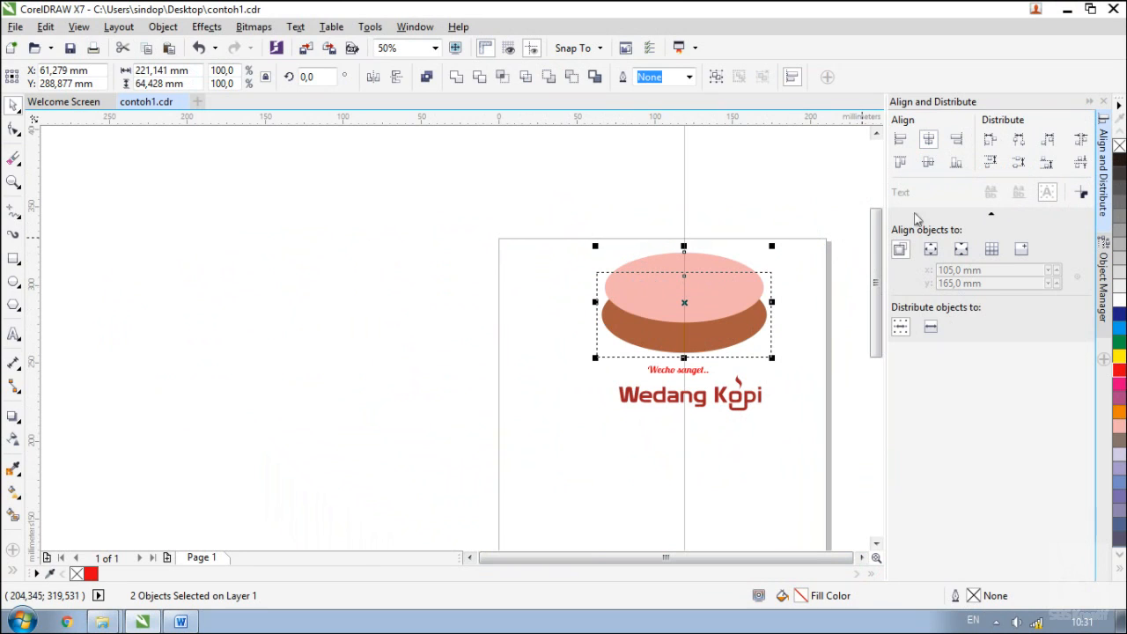
left_click(928, 164)
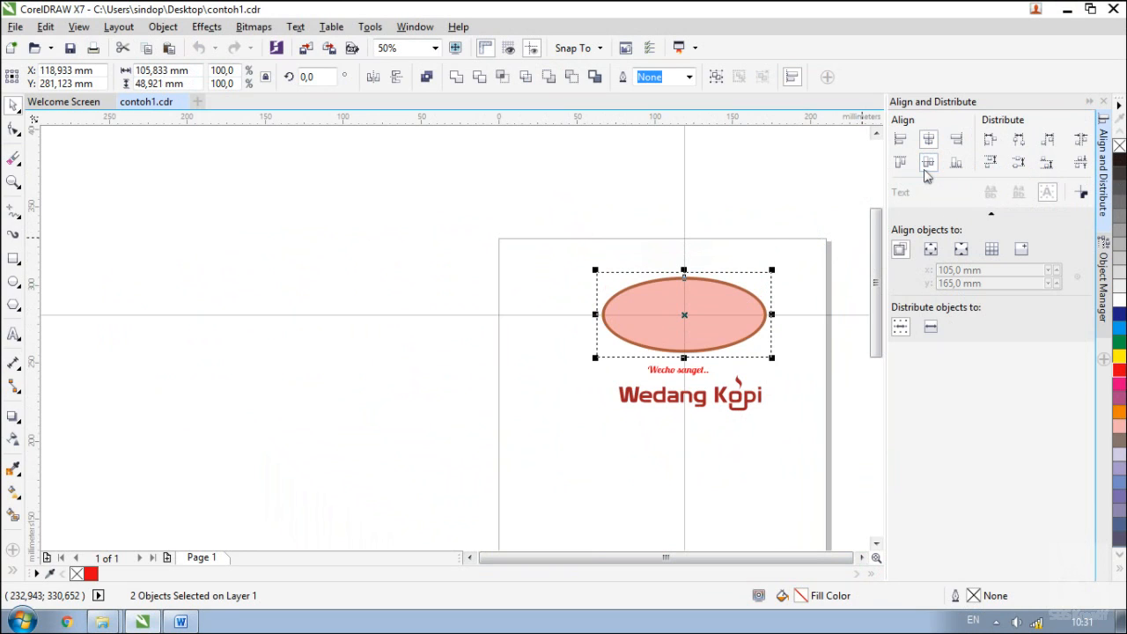
left_click(809, 421)
Align the "Wedang Kopi" lettering to the centre of the pink ellipse, both horizontally and vertically.
left_click(667, 381)
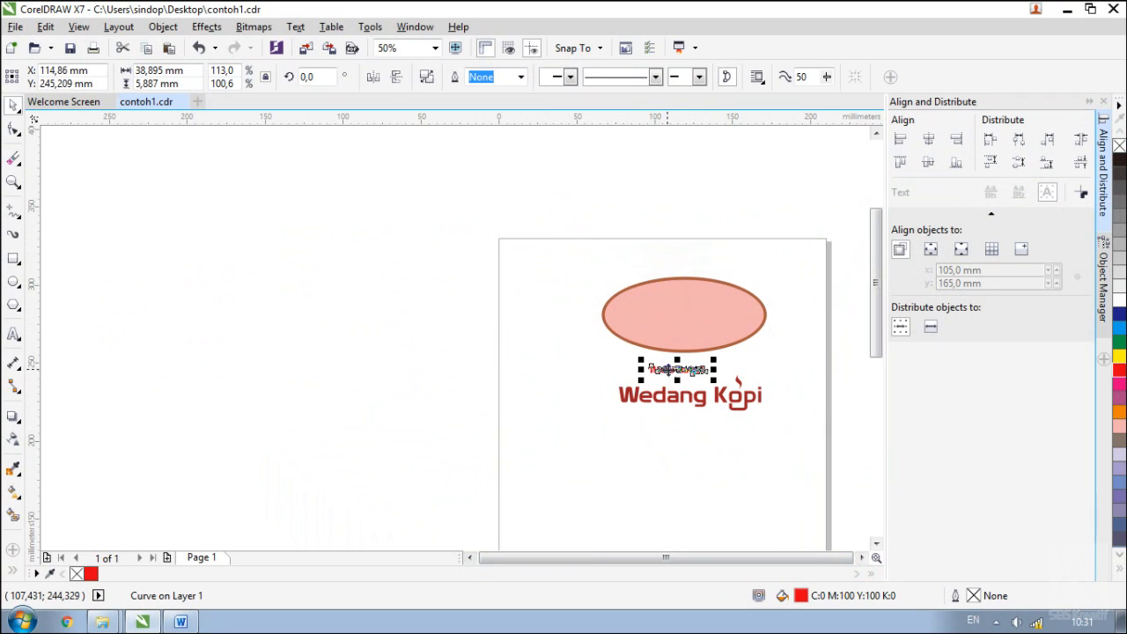
left_click(693, 401)
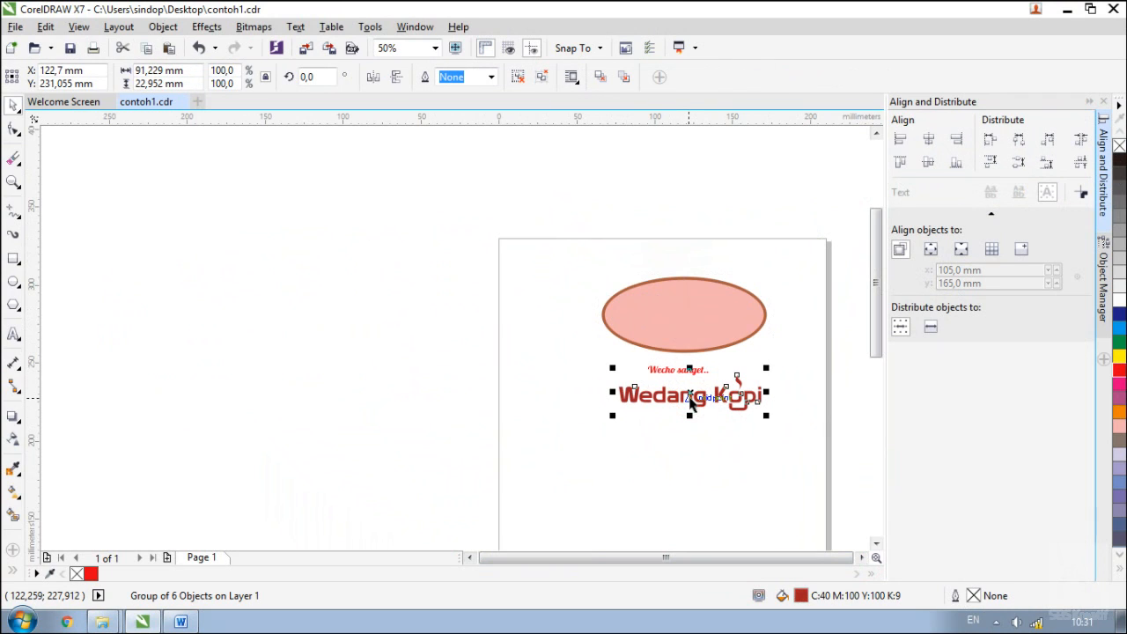
left_click(687, 319, "shift")
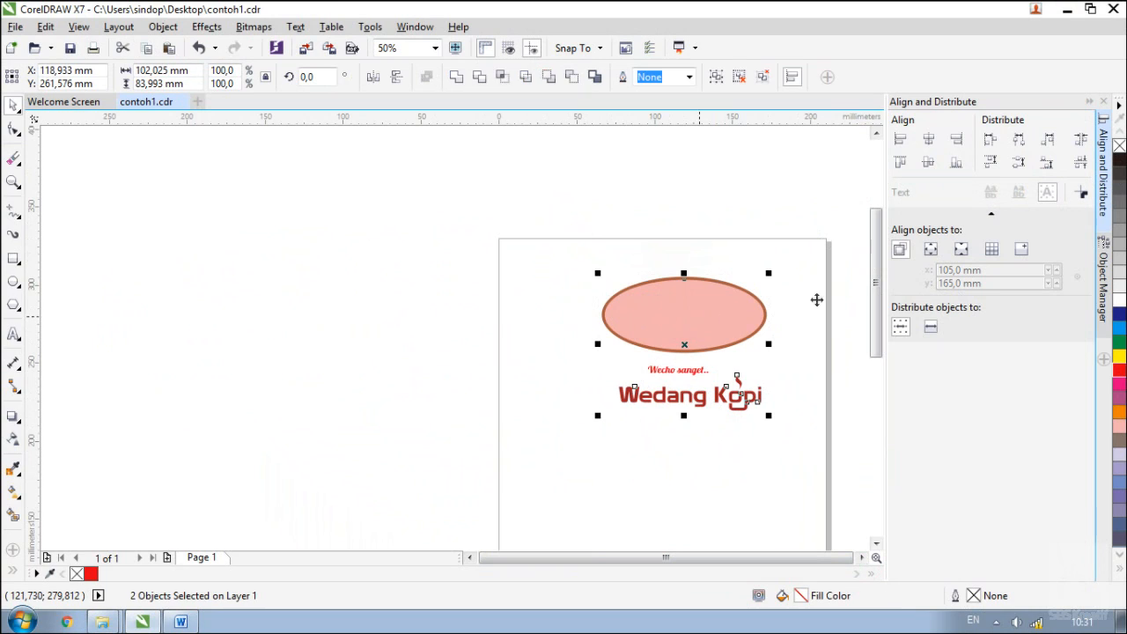
left_click(932, 141)
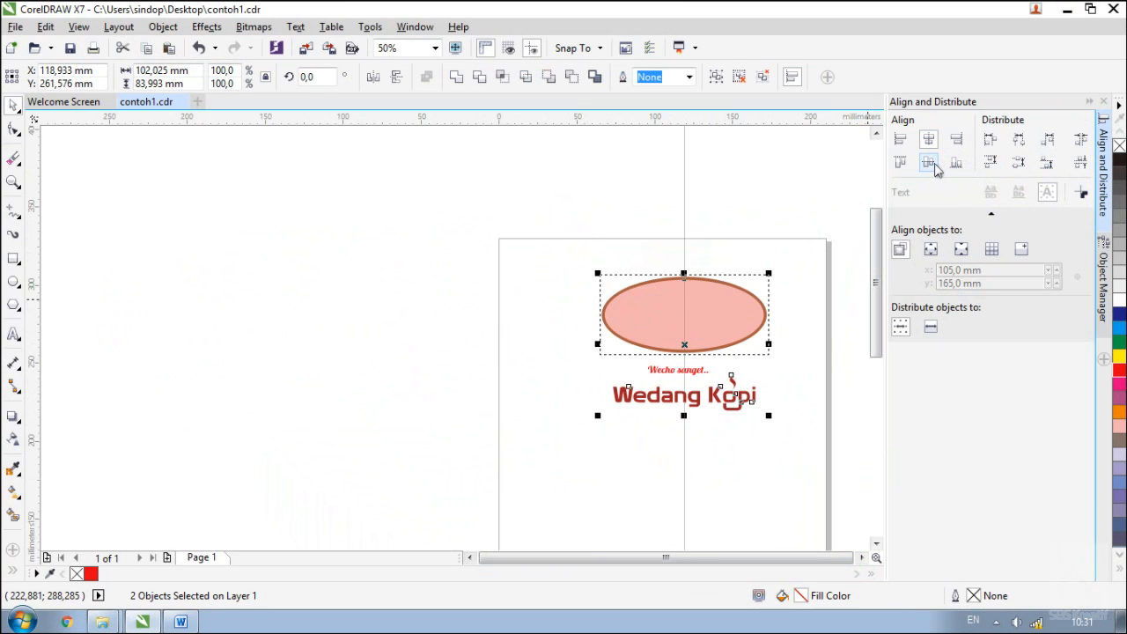
left_click(936, 167)
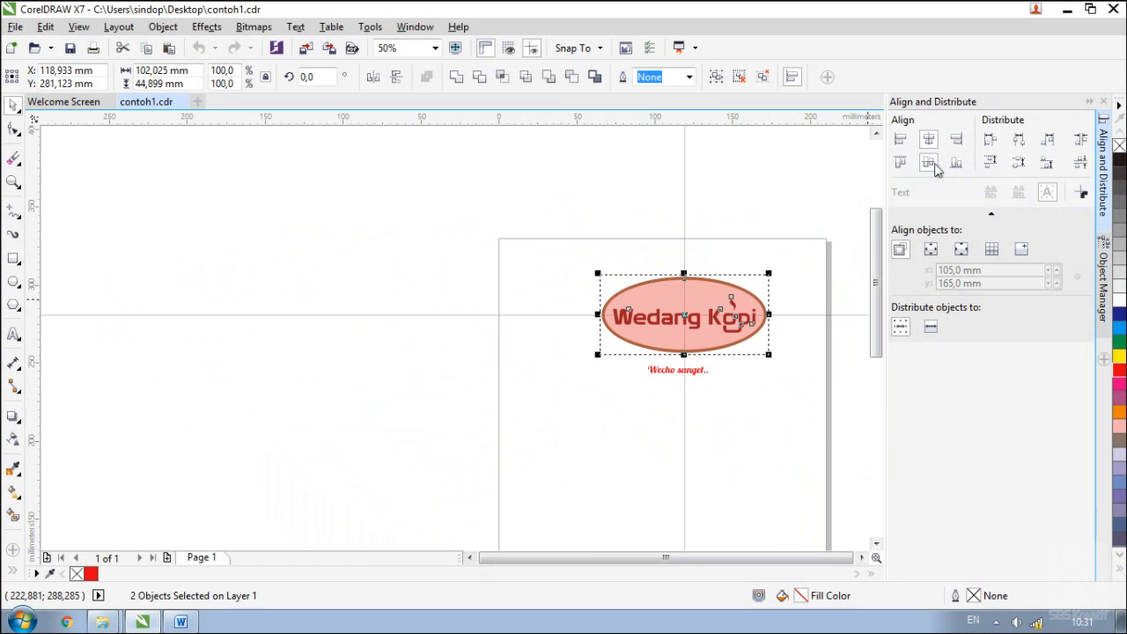
left_click(745, 420)
Move the "Wecho sanget.." tagline up into the ellipse, directly beneath the "Wedang Kopi" lettering.
left_click(674, 379)
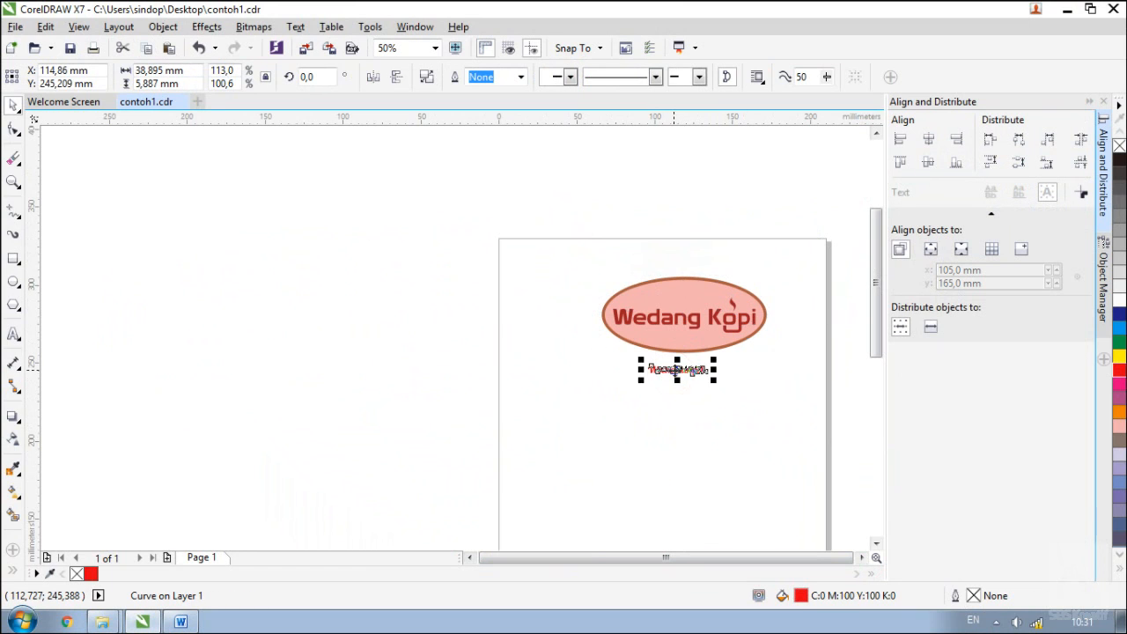
left_click_drag(673, 379, 674, 343)
left_click(679, 390)
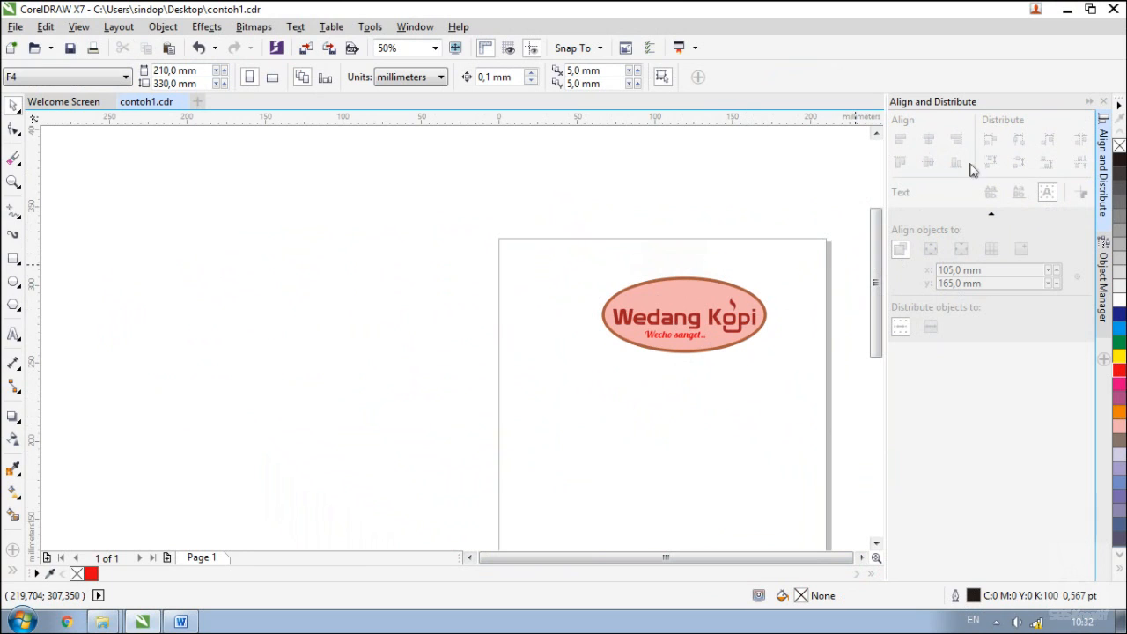
Select all the logo objects and align their centres horizontally and vertically to the page, using the page edge as reference.
left_click(679, 291)
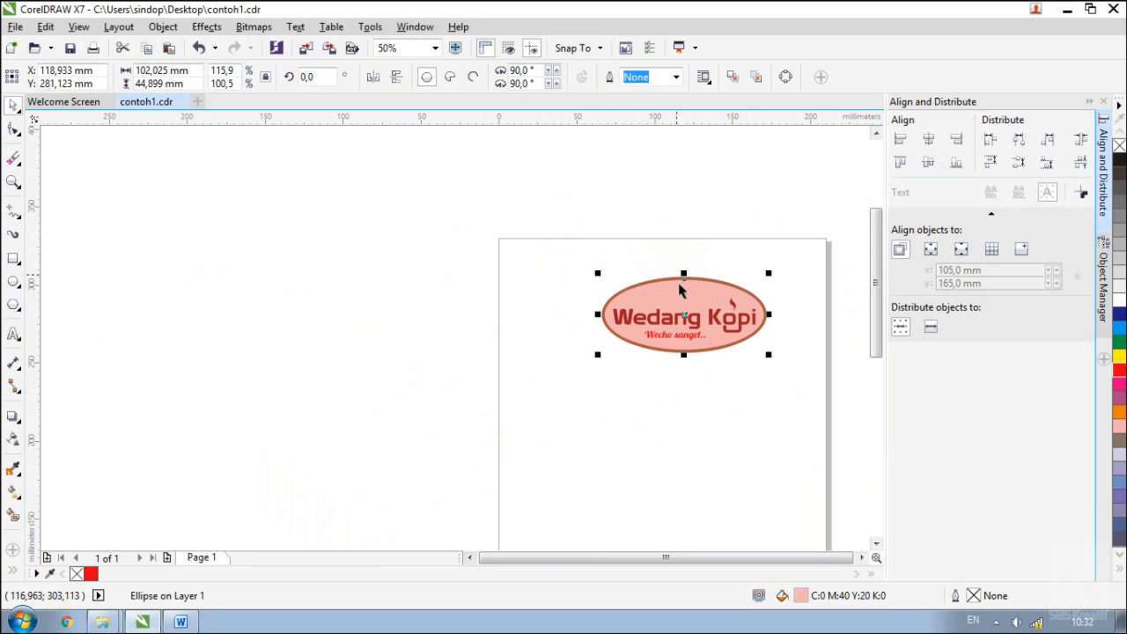
left_click_drag(550, 228, 803, 414)
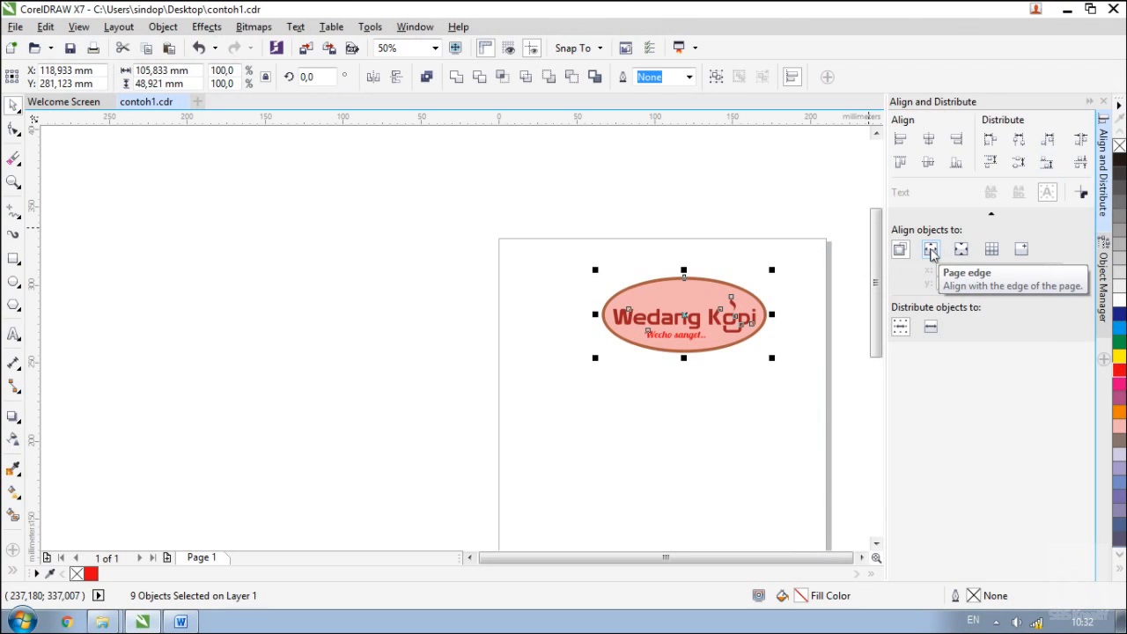
scroll(624, 192, "down", 2)
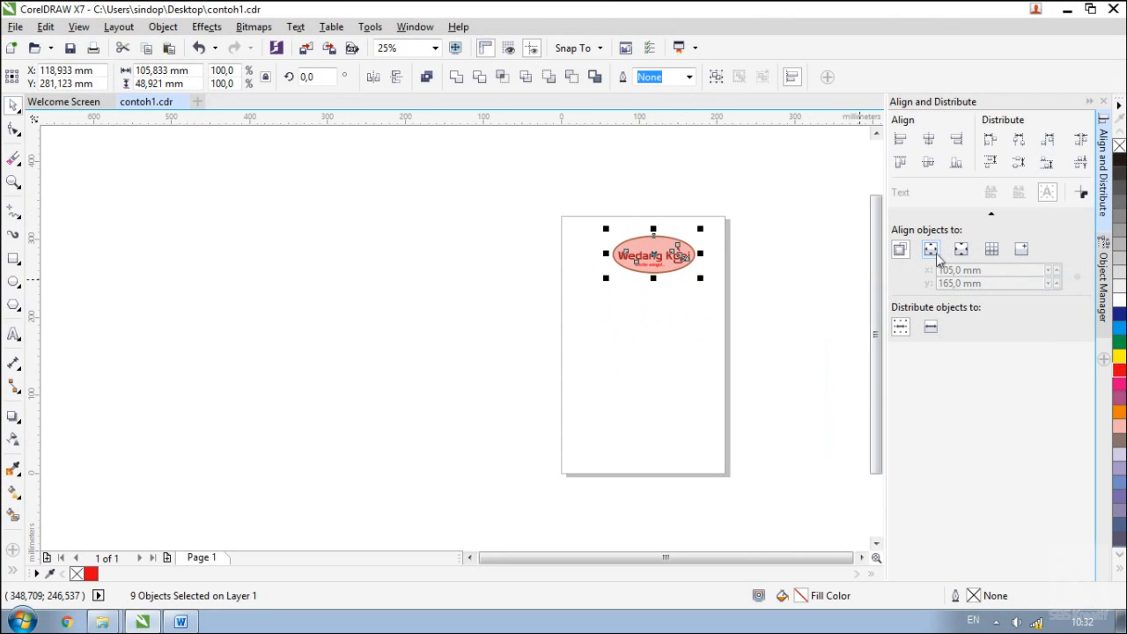
left_click(929, 141)
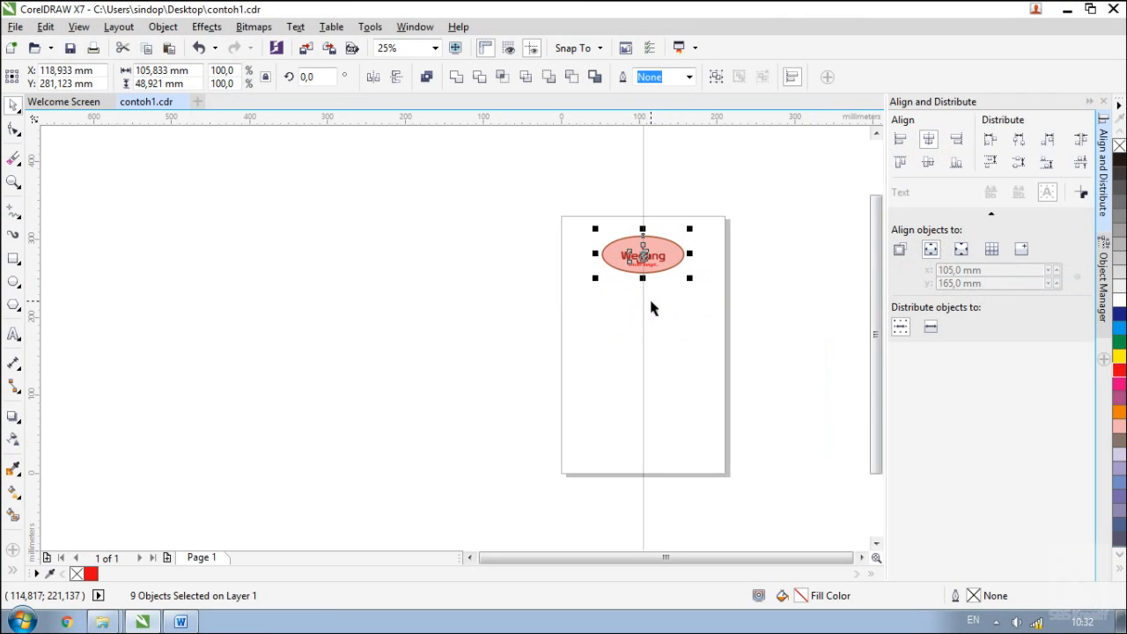
left_click(929, 162)
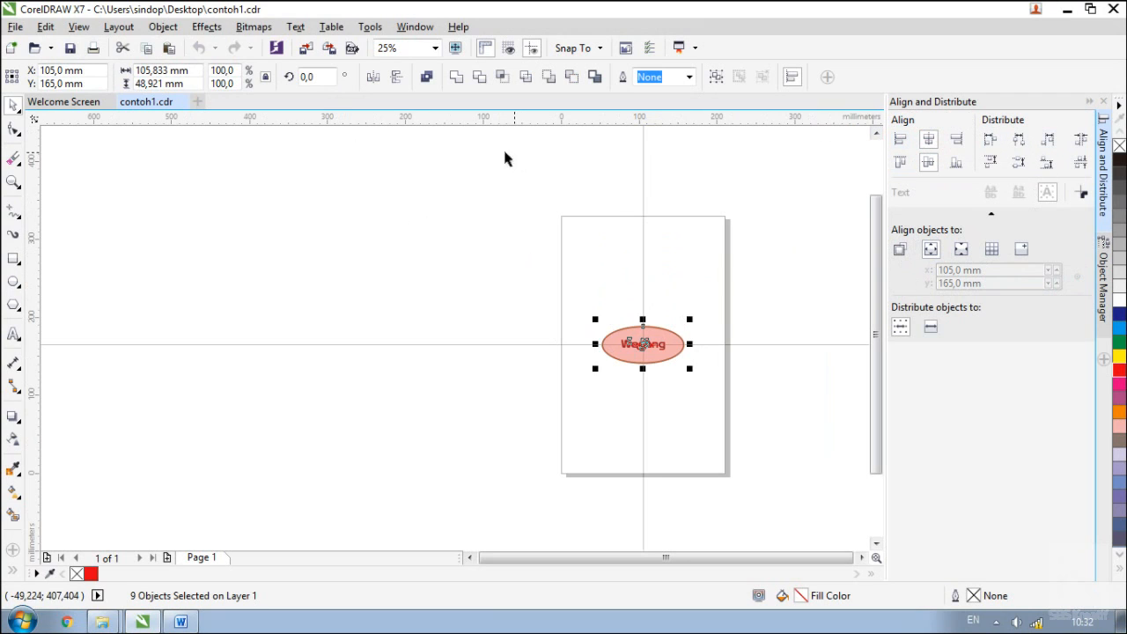
Review the Align and Distribute commands, move the logo objects off the page to its upper left, and apply Center to Page.
left_click(207, 27)
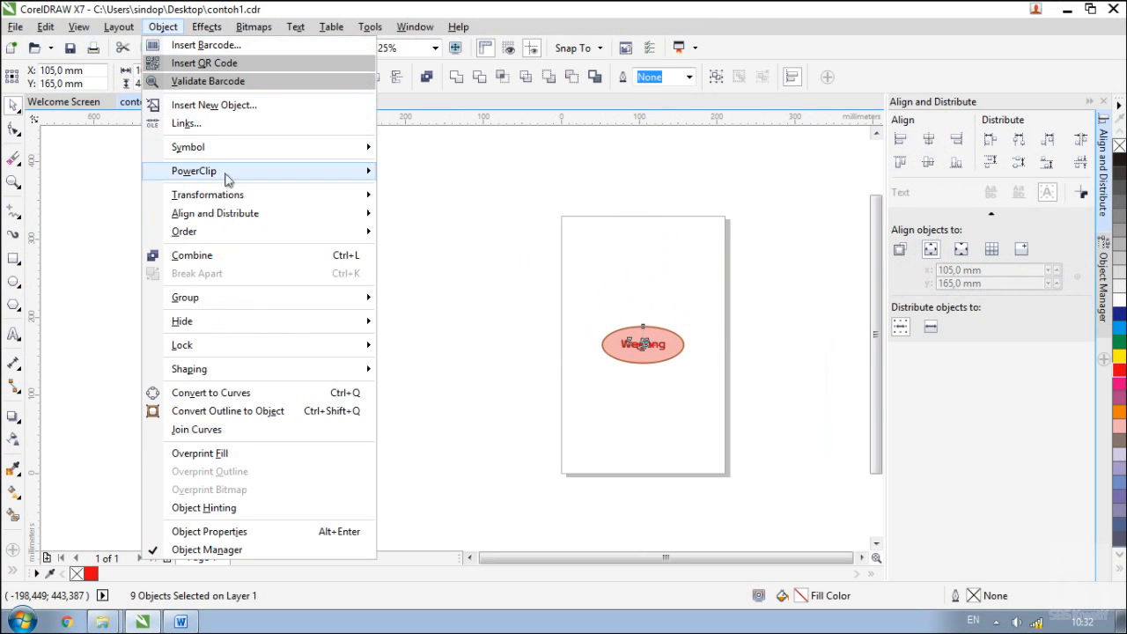
mouse_move(255, 217)
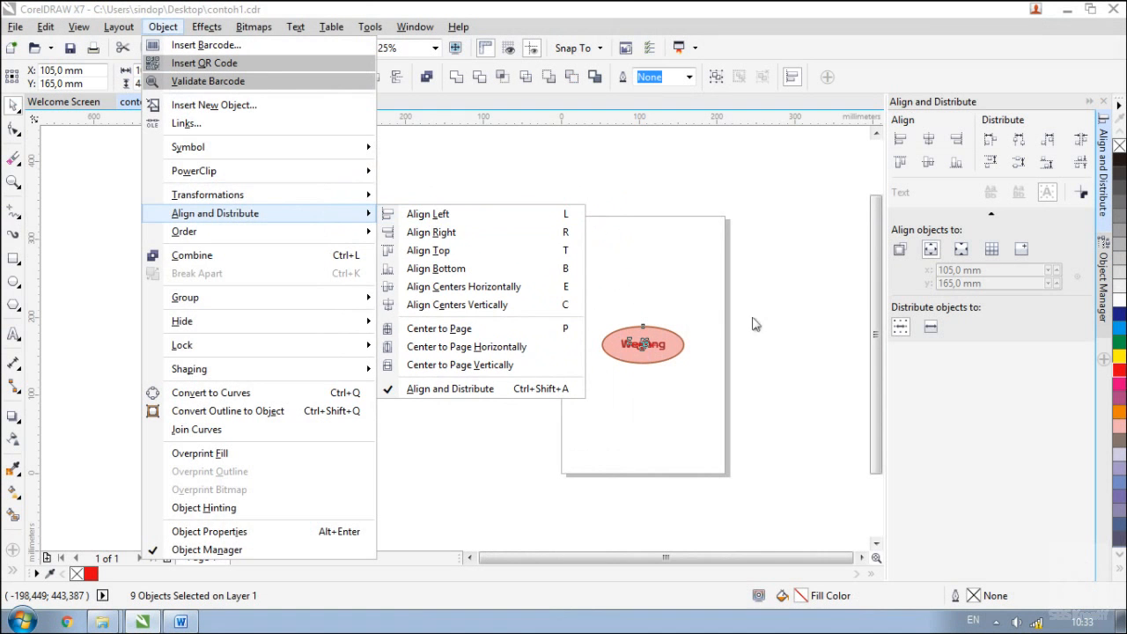
key("l")
left_click_drag(549, 264, 483, 222)
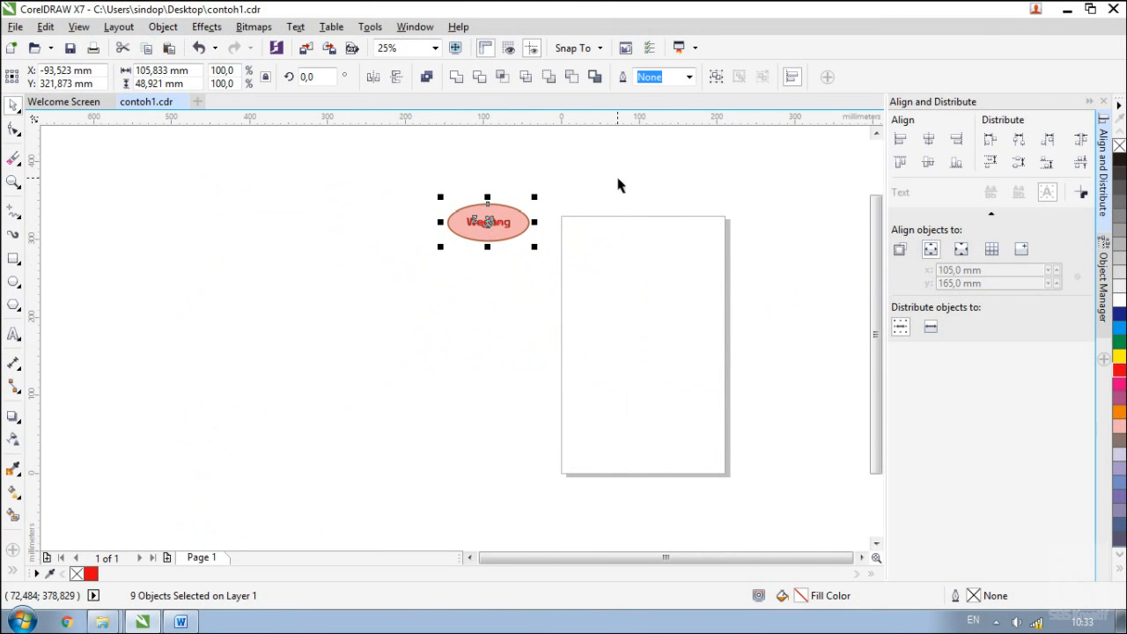
key("p")
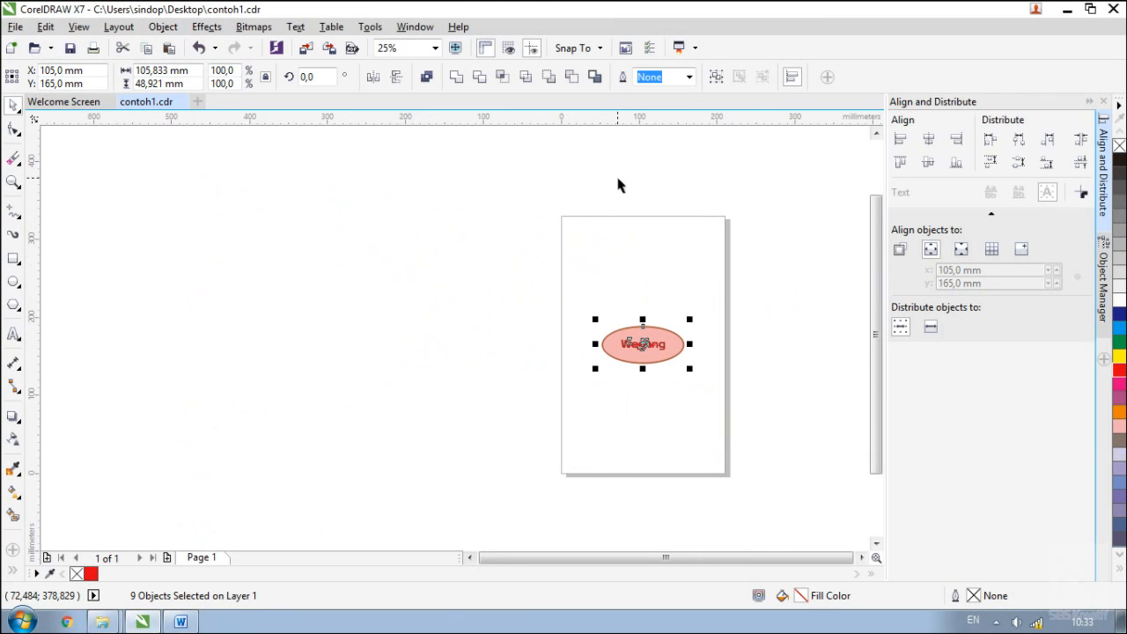
Select the logo objects and examine up close how the letters and tagline sit inside the ellipse.
left_click(769, 303)
left_click_drag(768, 303, 532, 415)
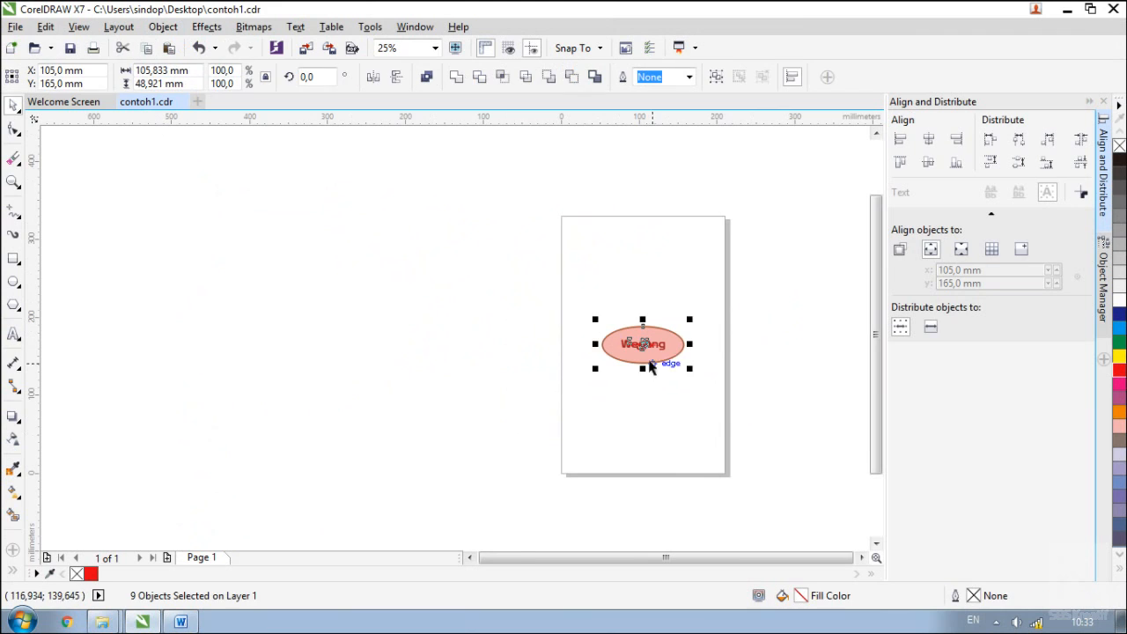
scroll(634, 339, "up", 2)
scroll(621, 301, "up", 2)
scroll(542, 300, "down", 2)
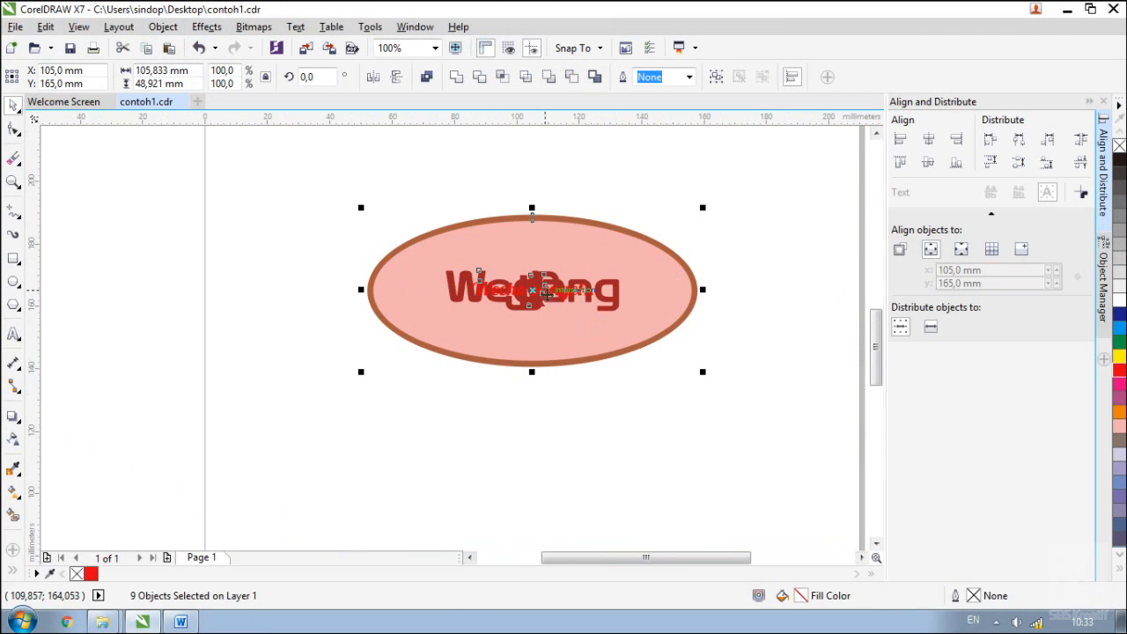
scroll(507, 291, "up", 1)
scroll(489, 291, "down", 1)
scroll(440, 275, "up", 1)
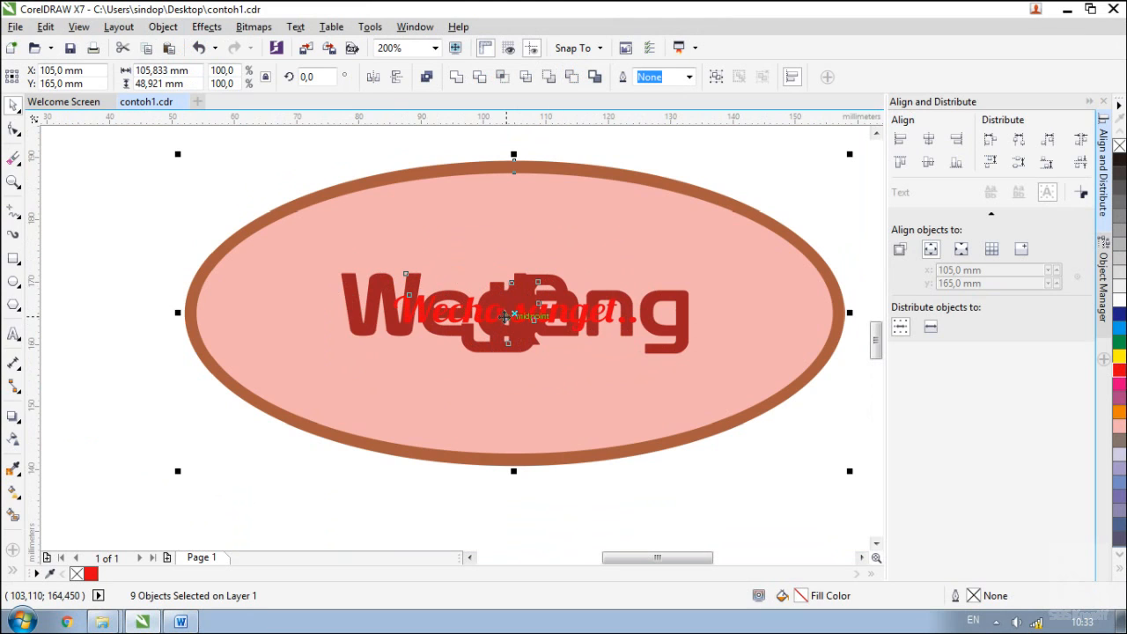
scroll(505, 316, "down", 2)
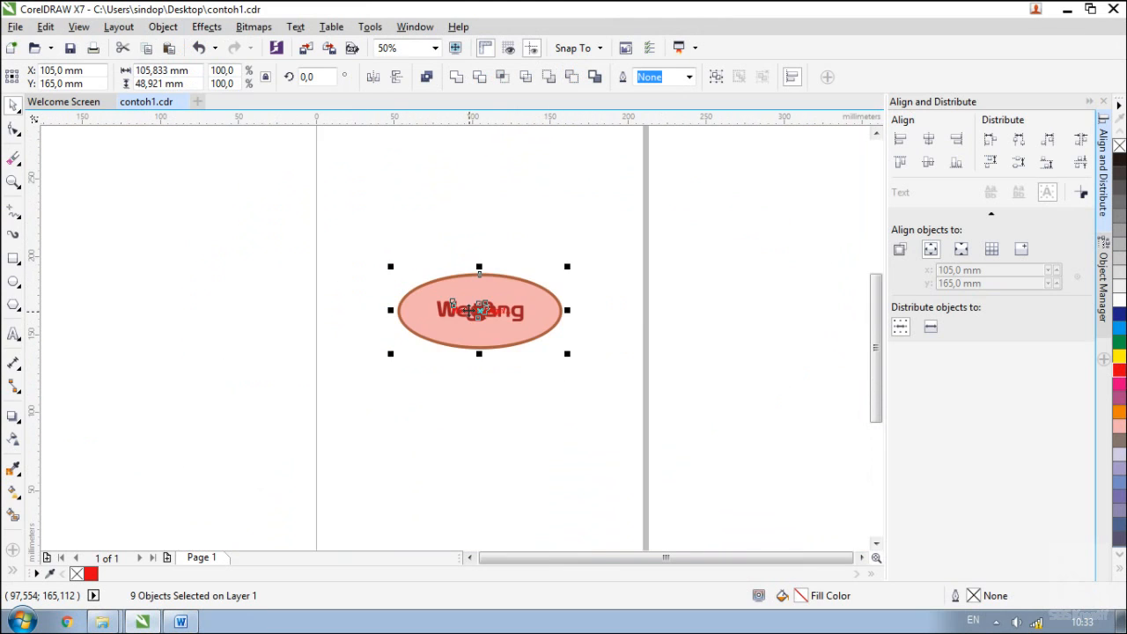
scroll(480, 311, "up", 2)
scroll(483, 312, "down", 3)
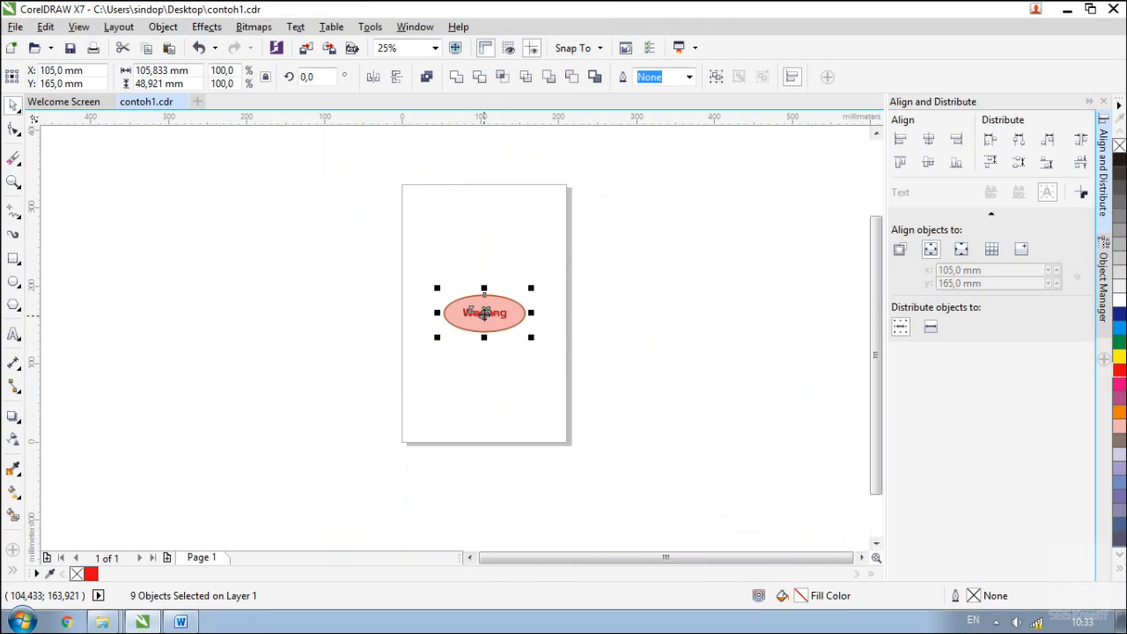
Deselect the logo objects and collapse the Align and Distribute docker.
left_click(503, 354)
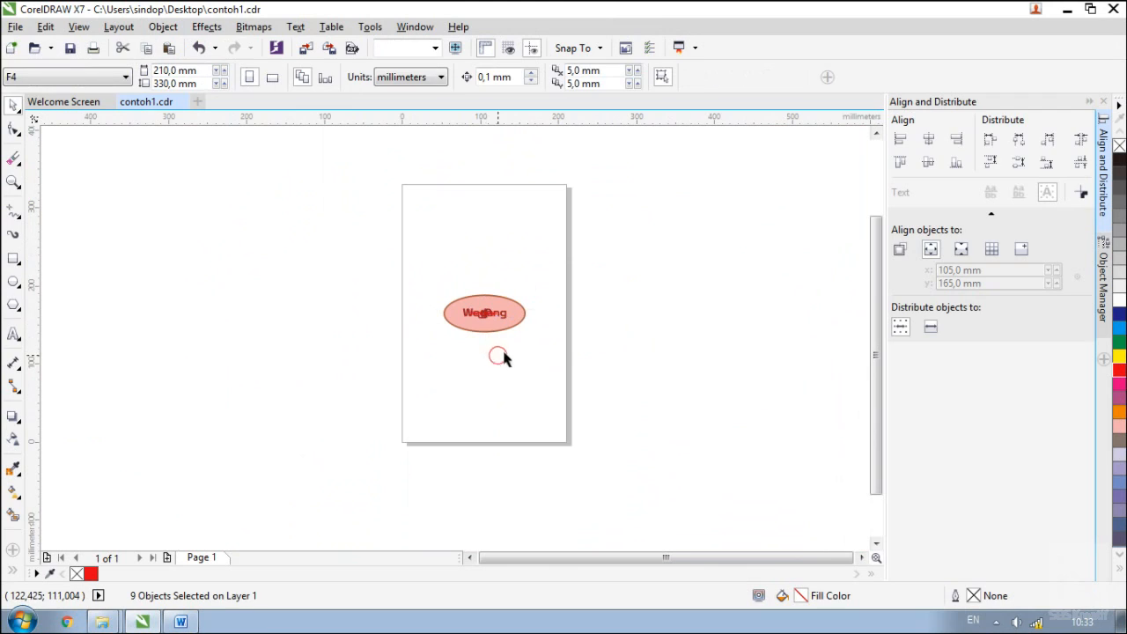
left_click(1086, 101)
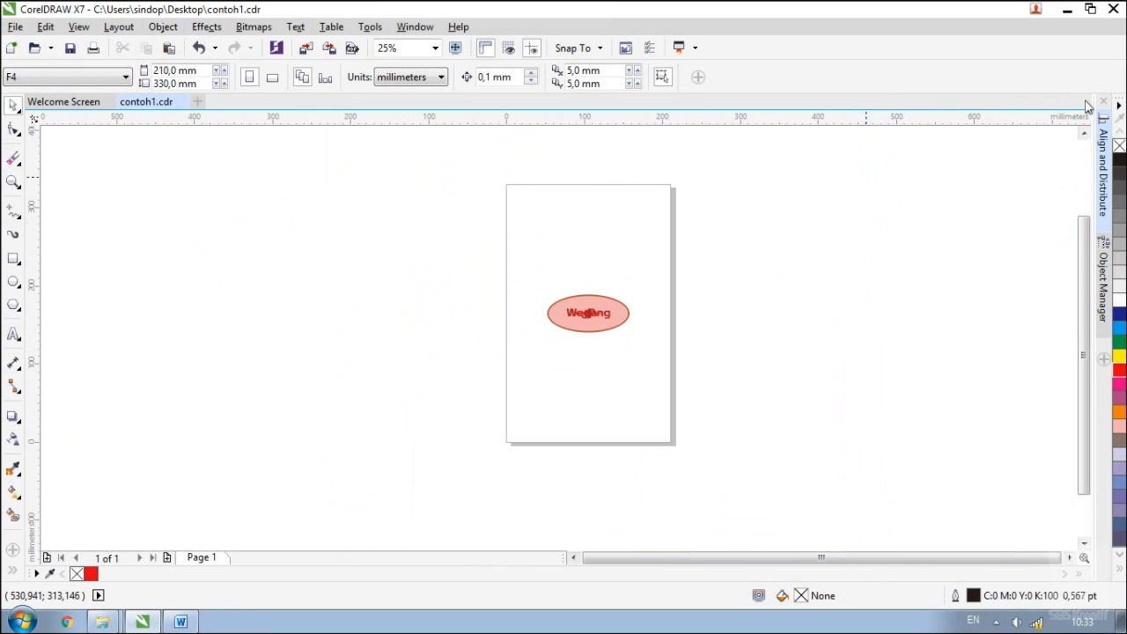